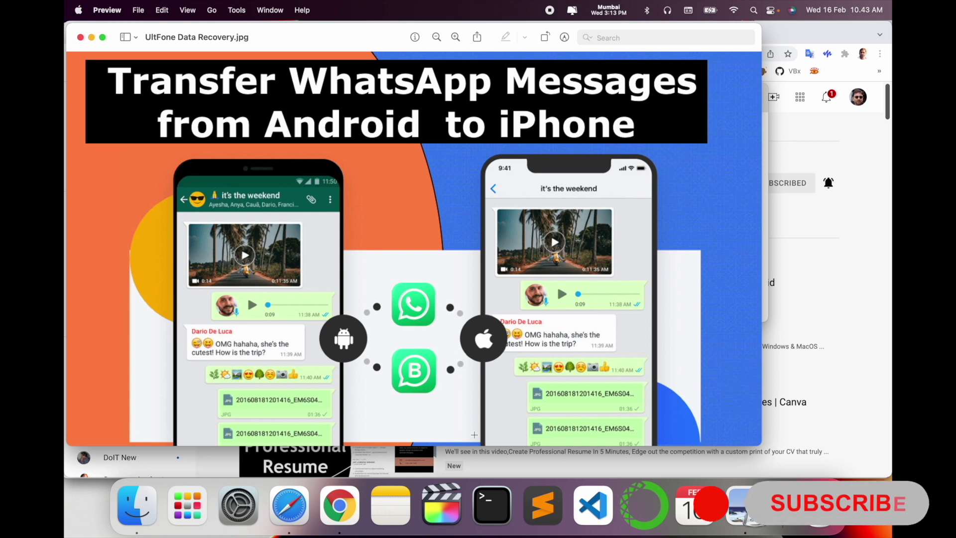
# Search Google for 'ultfone' in a new browser tab
pyautogui.press('super+w')
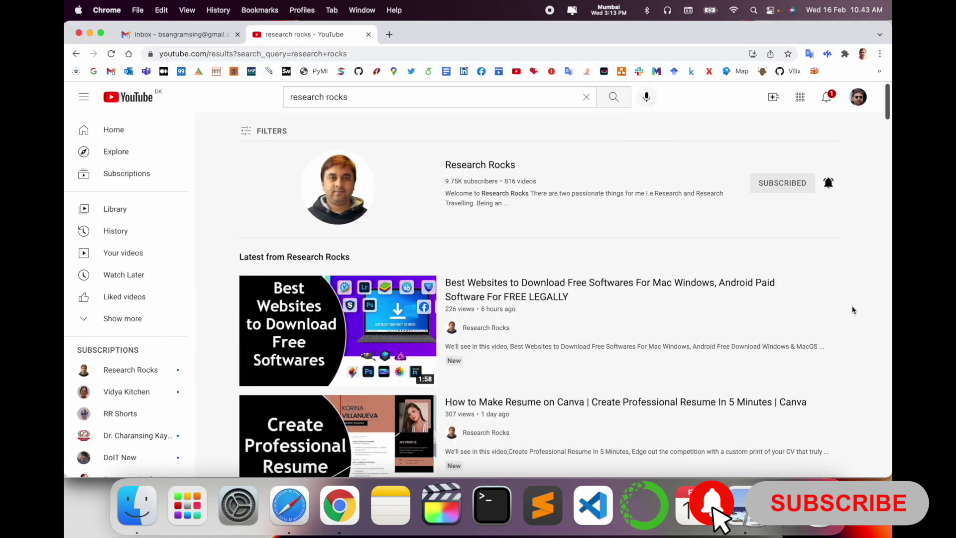
pyautogui.click(390, 35)
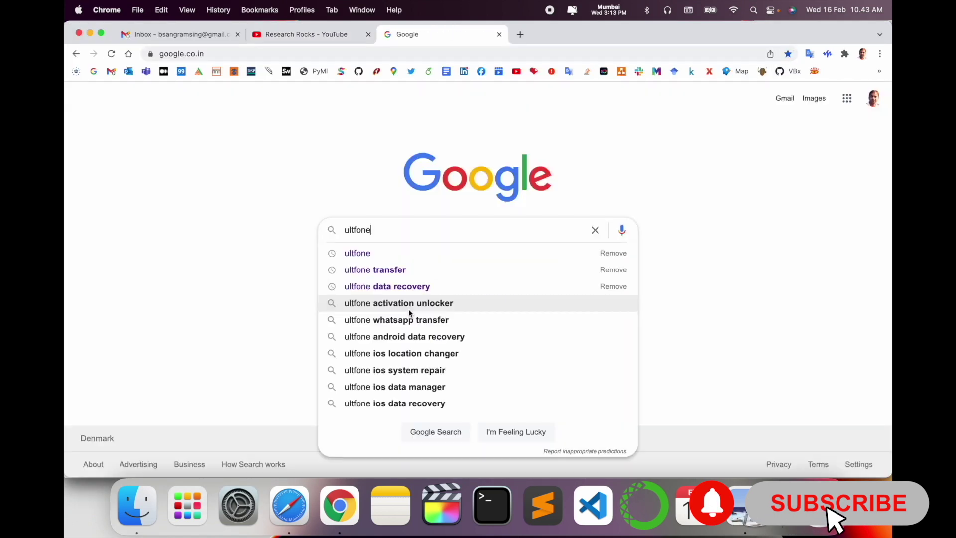
pyautogui.press('Return')
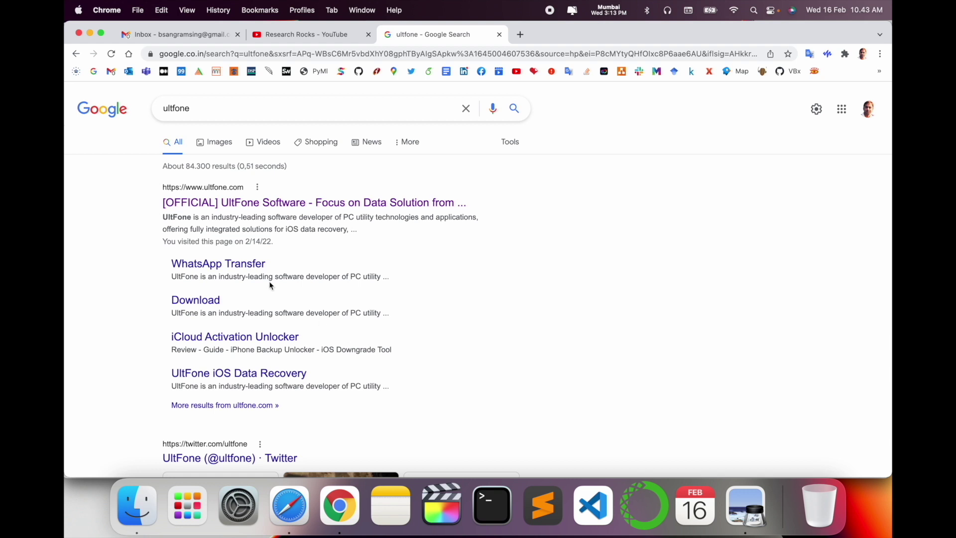
# Open the official UltFone Software site and go to its WhatsApp Transfer product page
pyautogui.click(315, 203)
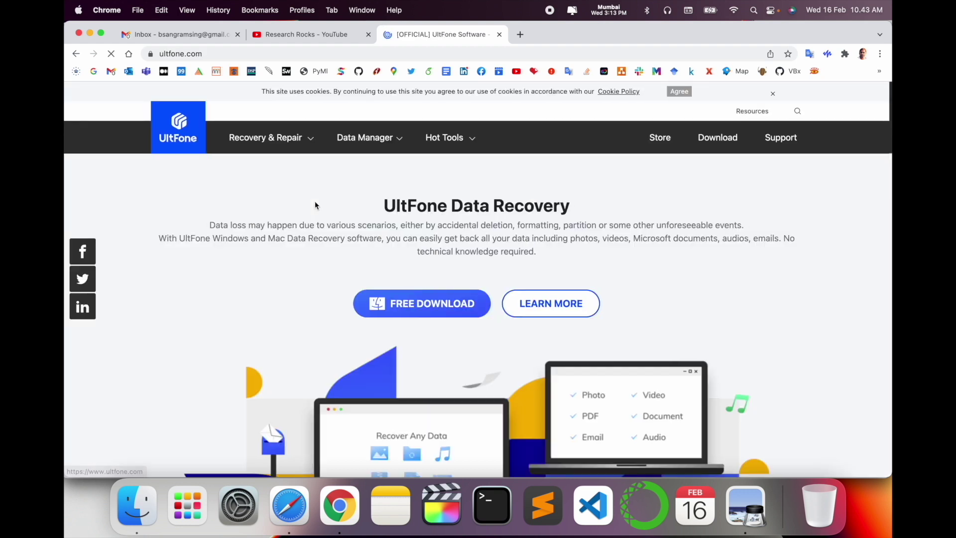
pyautogui.scroll(-10, 231, 249)
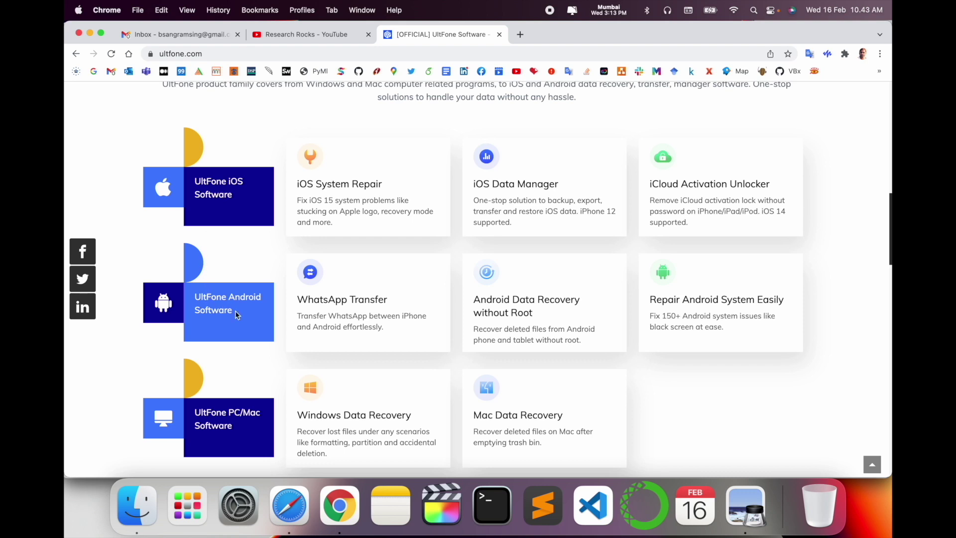
pyautogui.scroll(-2, 235, 311)
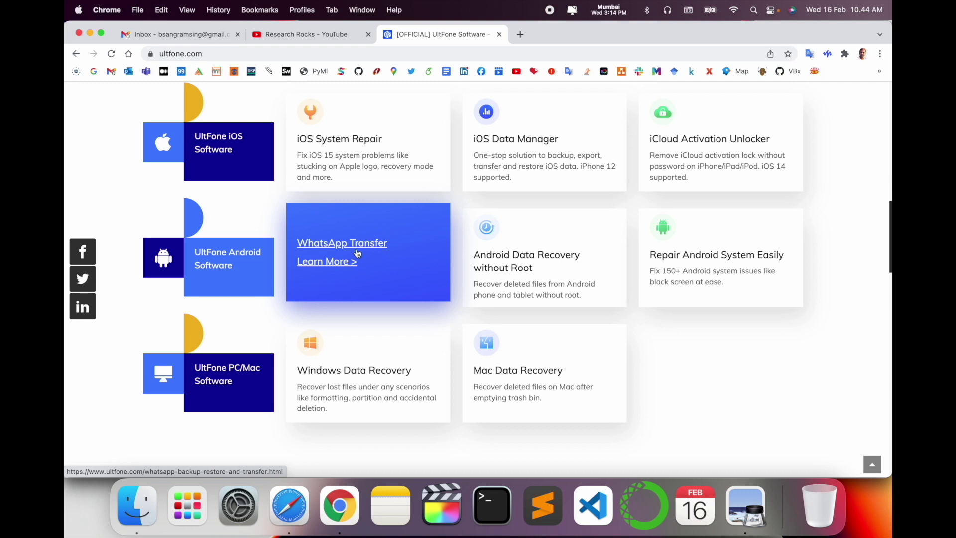
pyautogui.click(357, 251)
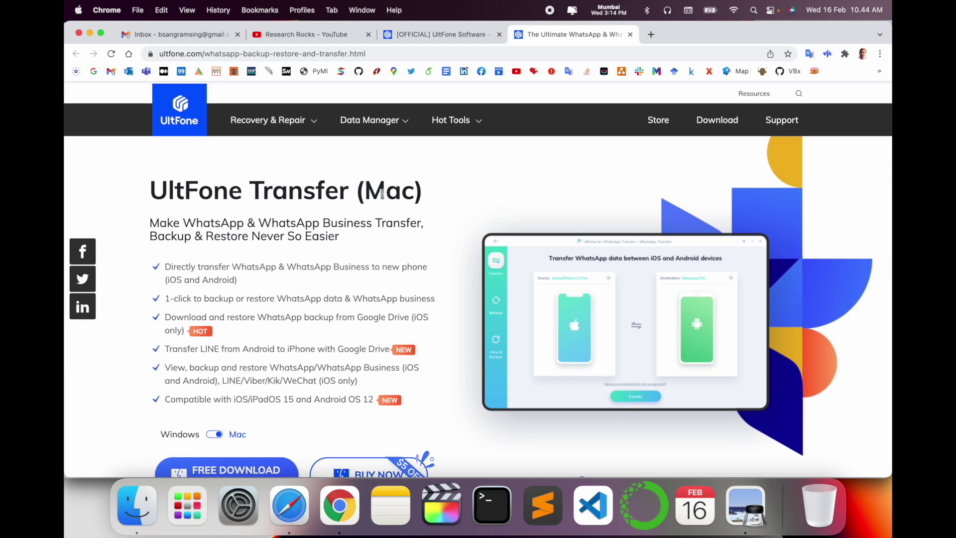
# Read the UltFone Transfer (Mac) product page and start its FREE DOWNLOAD Mac installer
pyautogui.scroll(-1, 382, 192)
pyautogui.doubleClick(183, 201)
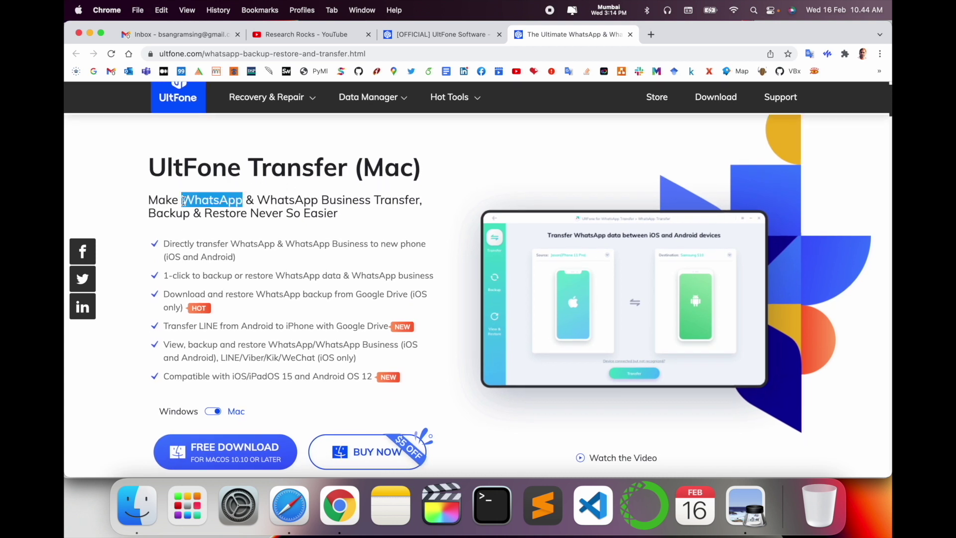
pyautogui.tripleClick(184, 200)
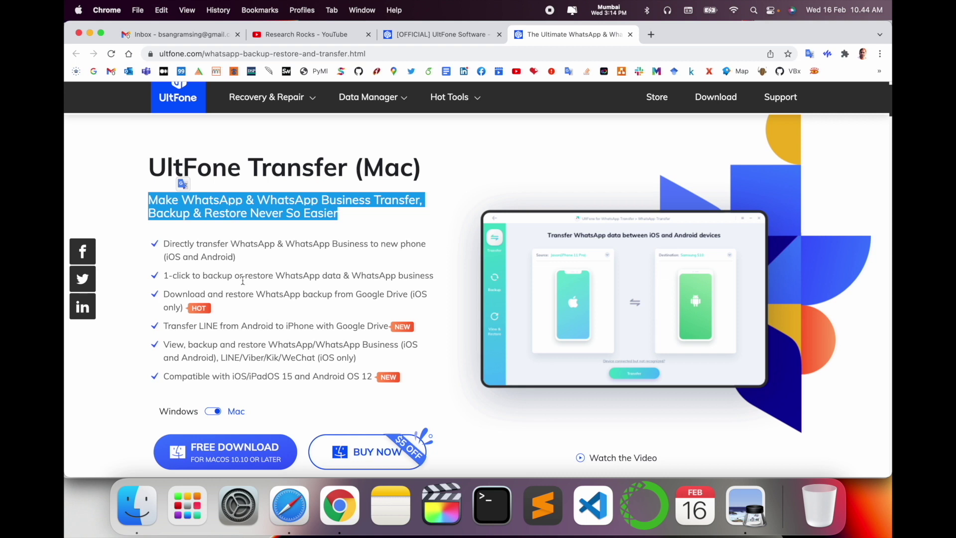
pyautogui.scroll(-1, 243, 281)
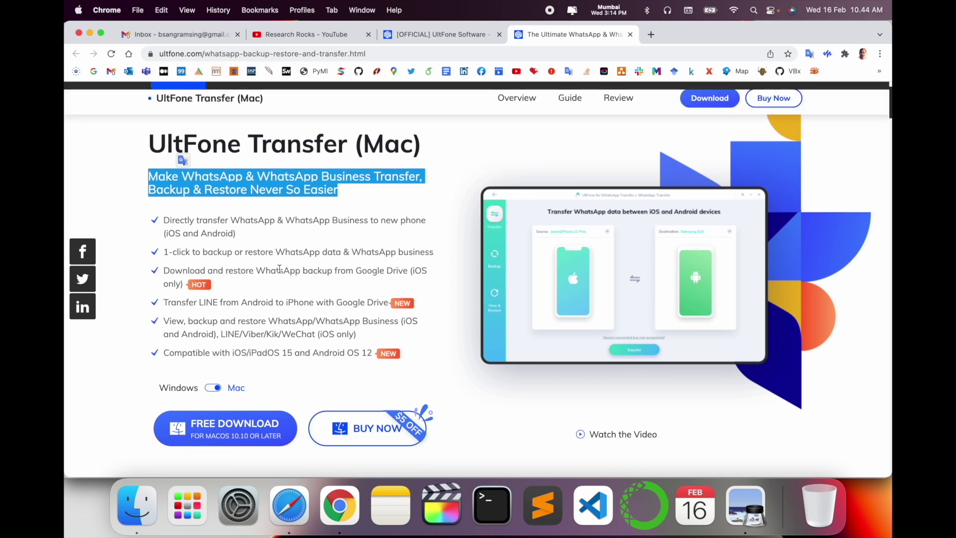
pyautogui.scroll(-1, 280, 269)
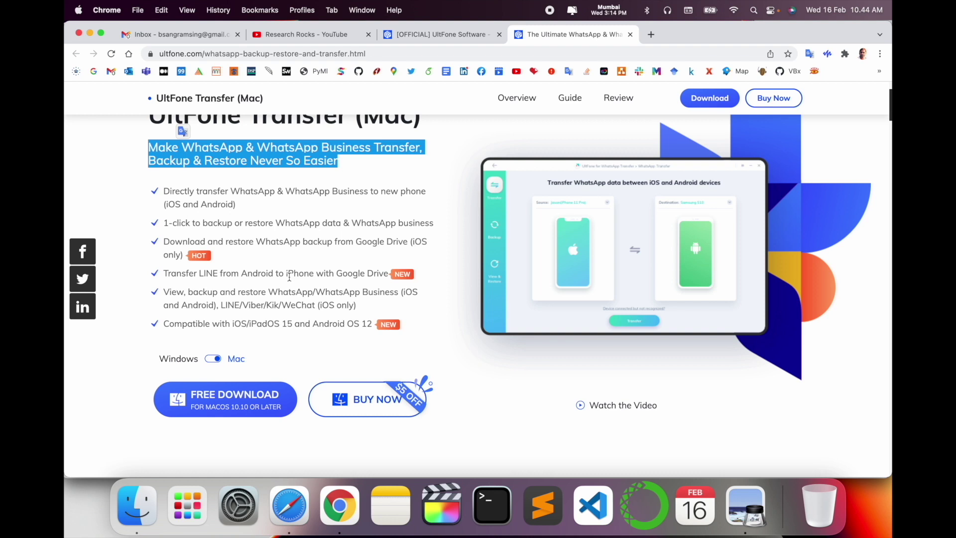
pyautogui.scroll(-3, 289, 277)
pyautogui.click(231, 324)
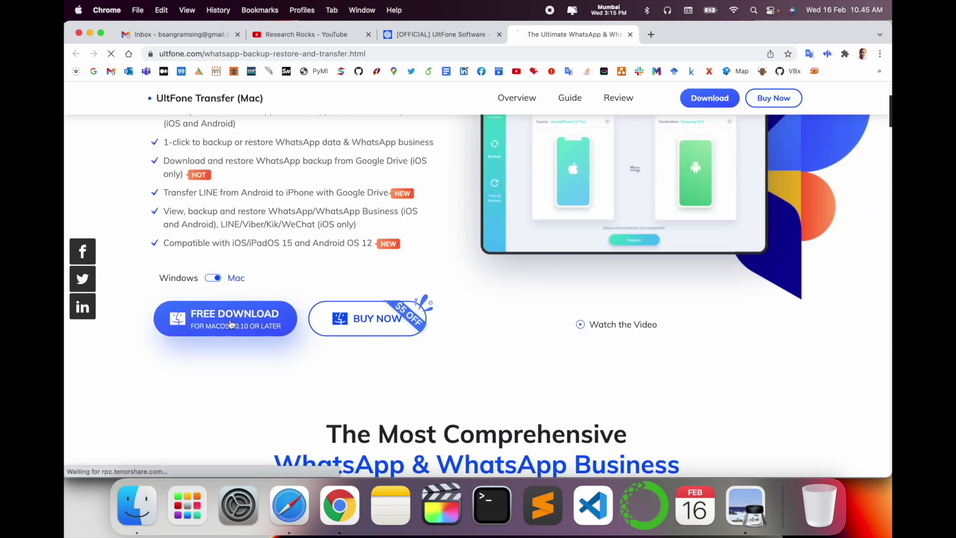
# Copy UltFone Transfer from the disk image to Applications, keep the existing copy, and open Launchpad
pyautogui.click(128, 462)
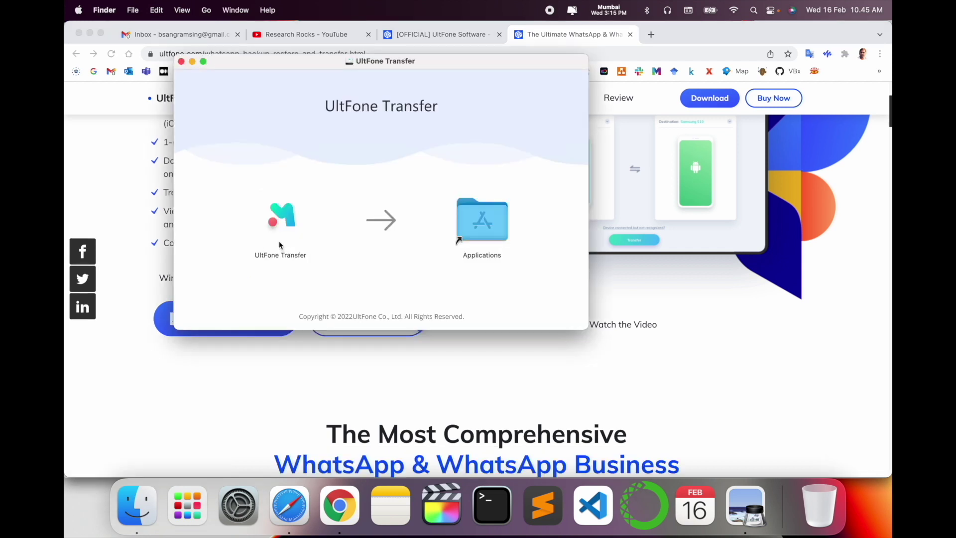
pyautogui.moveTo(280, 219); pyautogui.dragTo(483, 219)
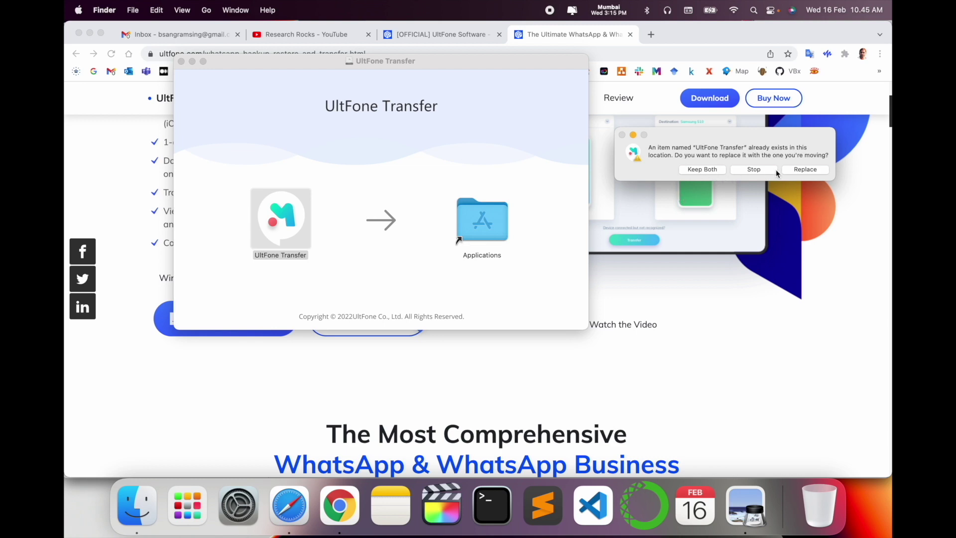
pyautogui.click(757, 170)
pyautogui.click(180, 61)
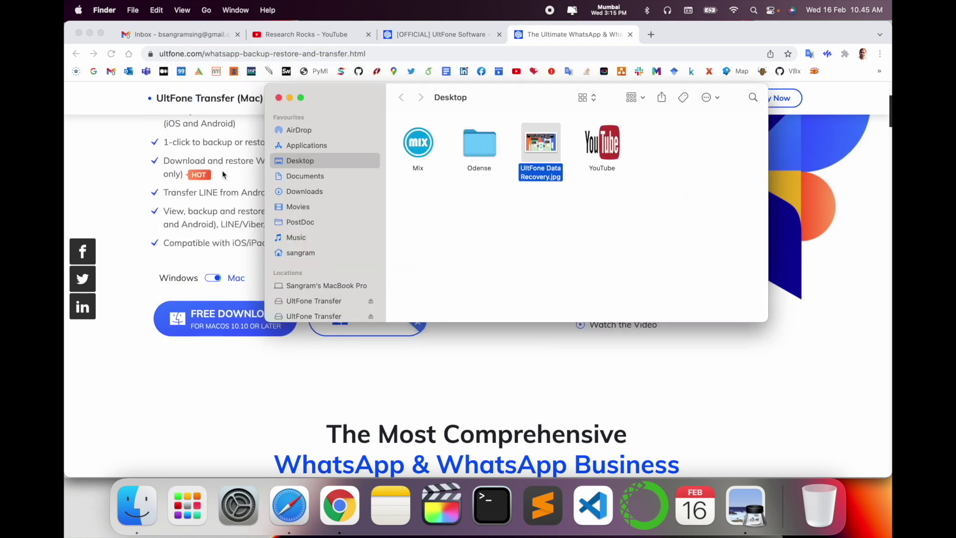
pyautogui.click(180, 500)
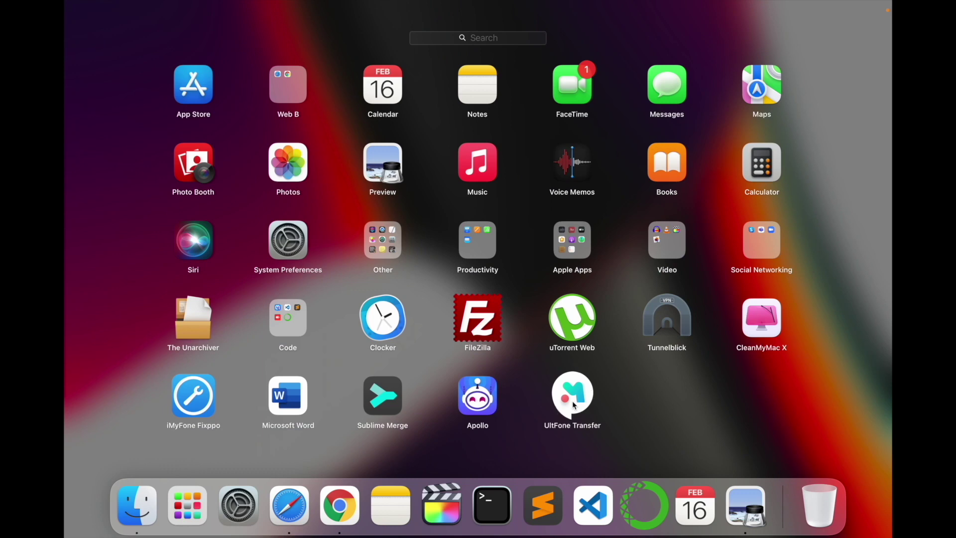
# Launch UltFone Transfer from Launchpad
pyautogui.click(576, 406)
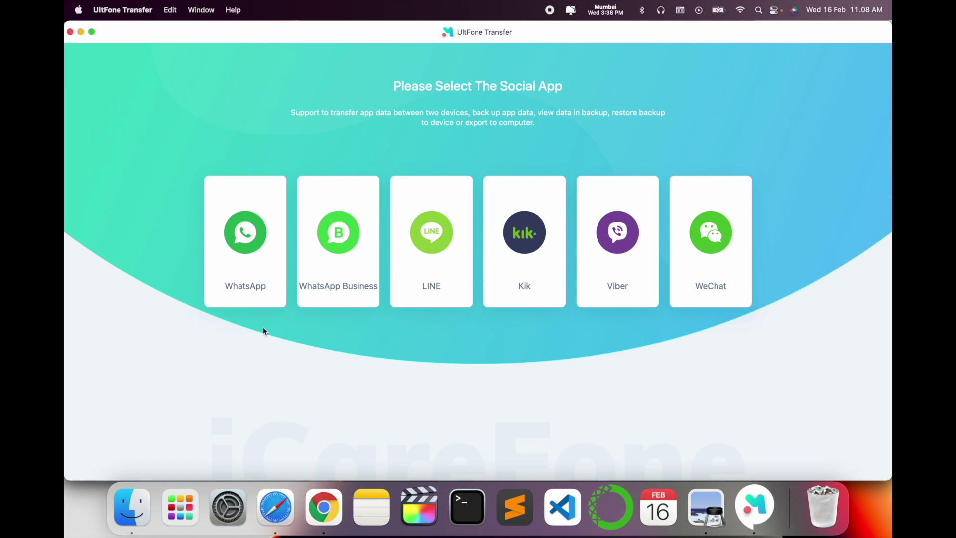
# Choose WhatsApp, keep the iPhone 13 Pro Max as source, and start the transfer to the Motorola
pyautogui.click(251, 262)
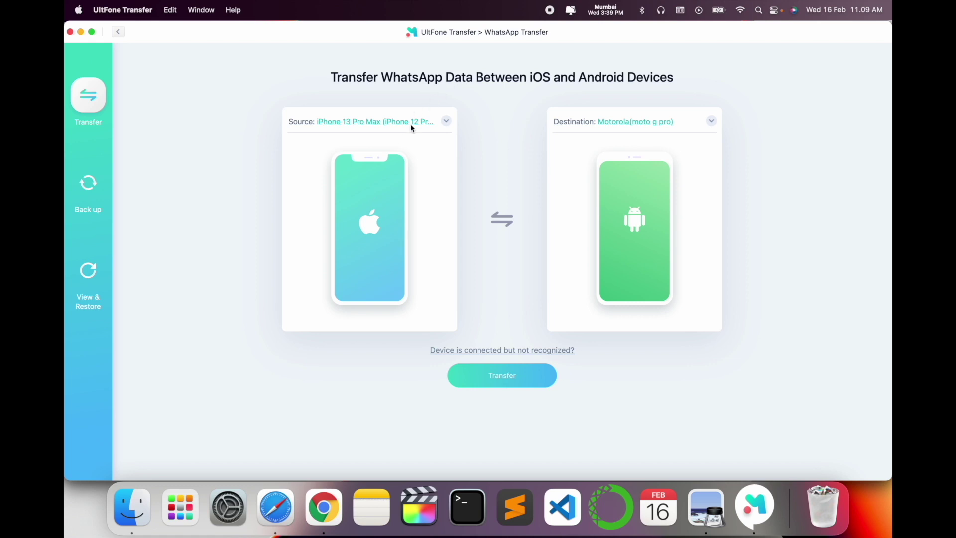
pyautogui.click(445, 121)
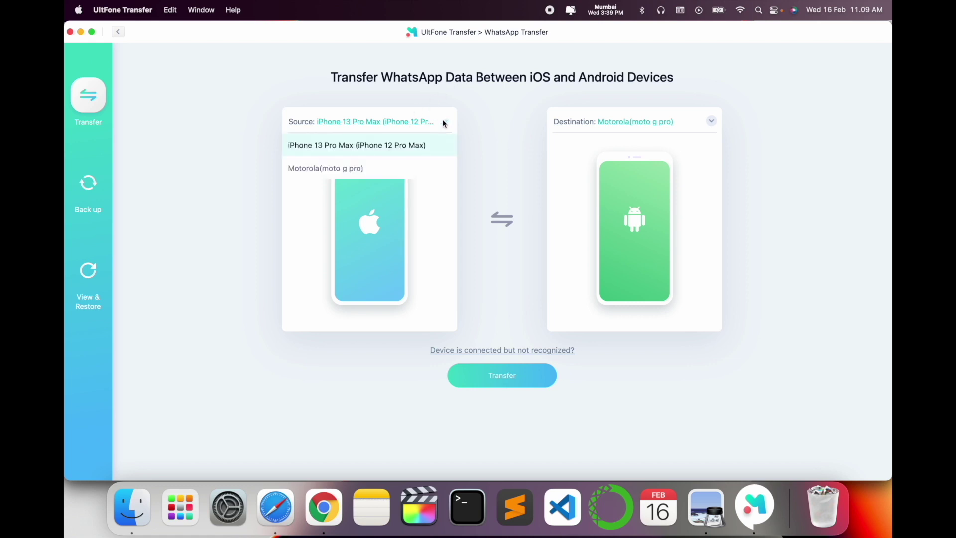
pyautogui.click(305, 170)
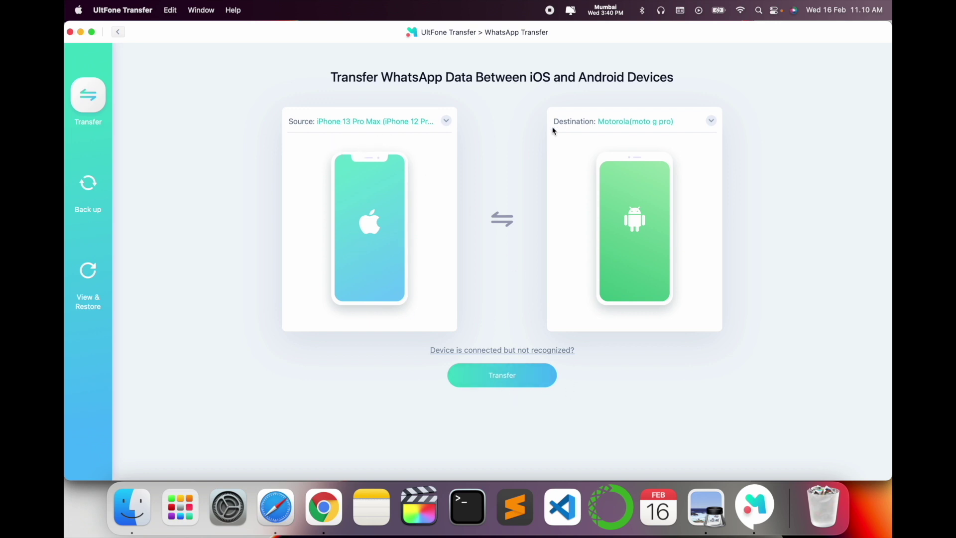
pyautogui.click(515, 381)
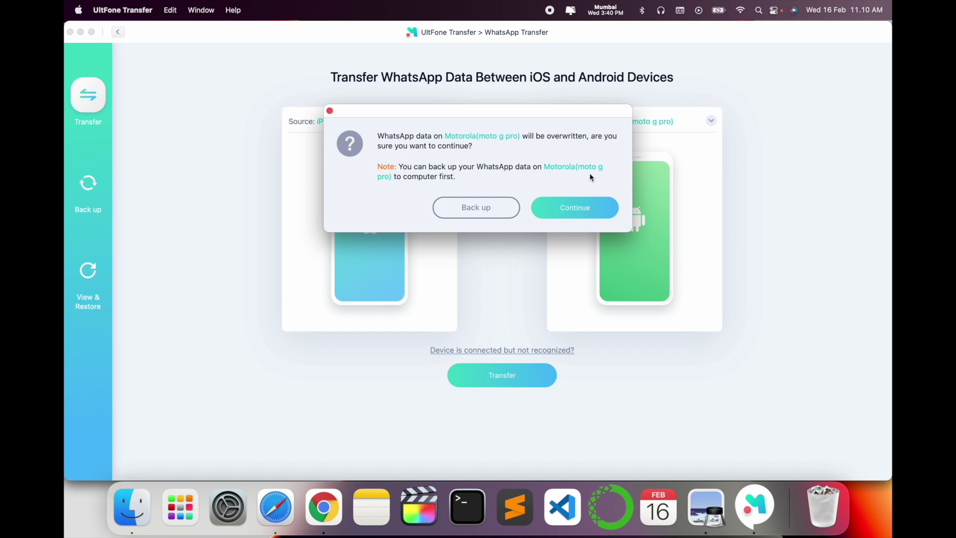
# Confirm overwriting the Motorola's WhatsApp data and let the iPhone backup reach 100%
pyautogui.click(574, 208)
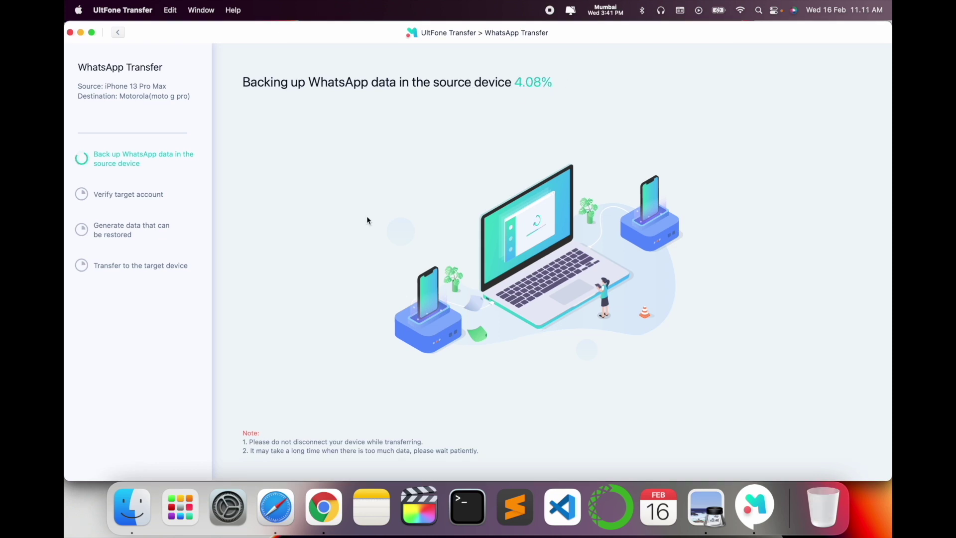
pyautogui.click(328, 507)
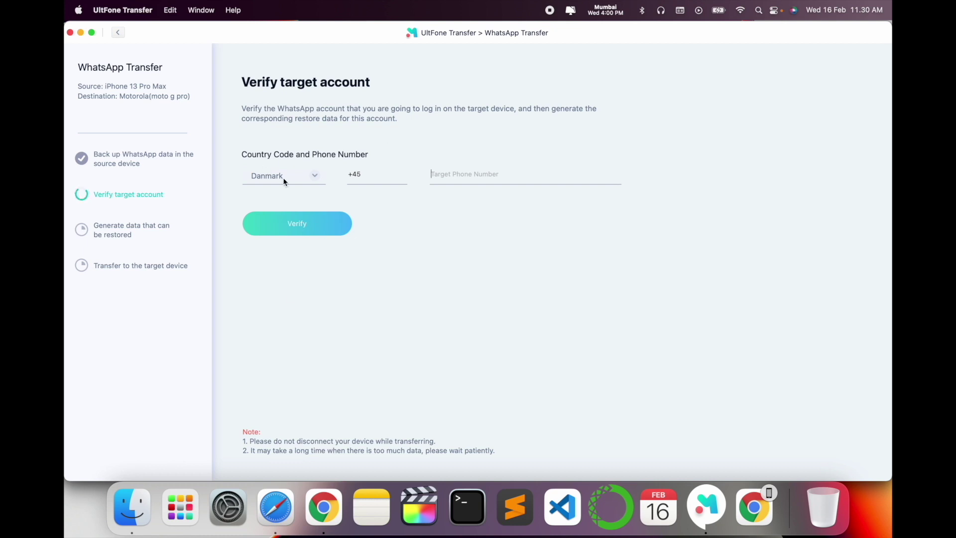
# Set the country to India +91, enter the target phone number, and submit it
pyautogui.click(314, 175)
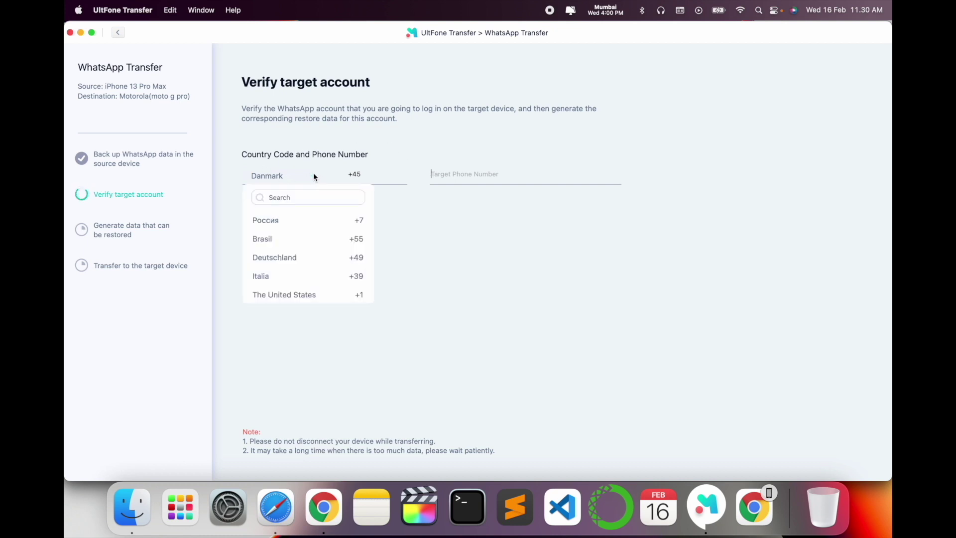
pyautogui.click(295, 199)
pyautogui.write('India')
pyautogui.press('Return')
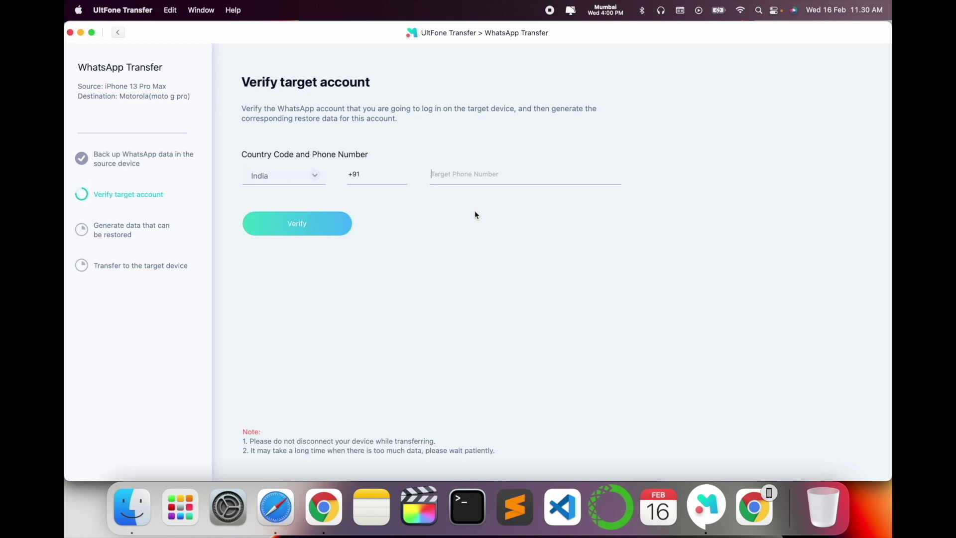
pyautogui.click(317, 222)
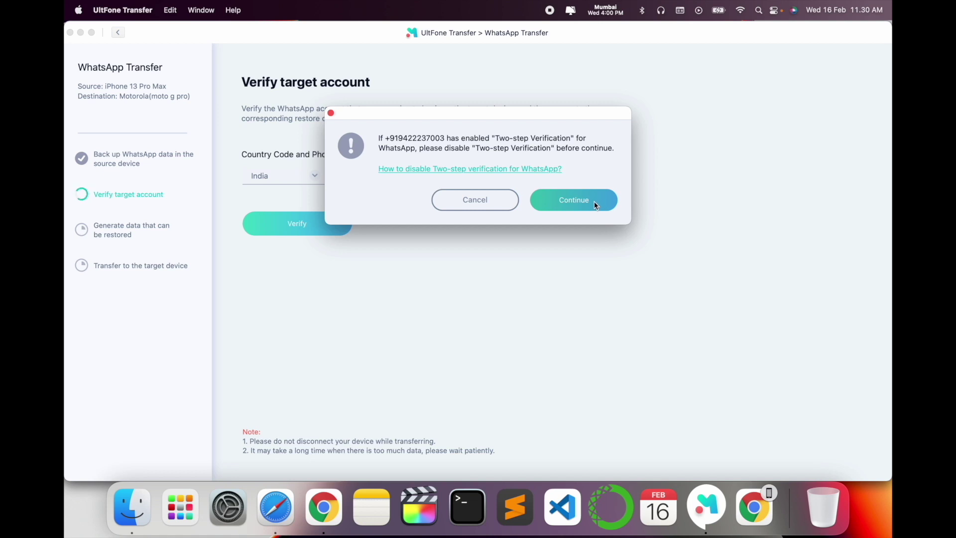
# Continue past the two-step verification warning and submit the WhatsApp verification code
pyautogui.click(595, 202)
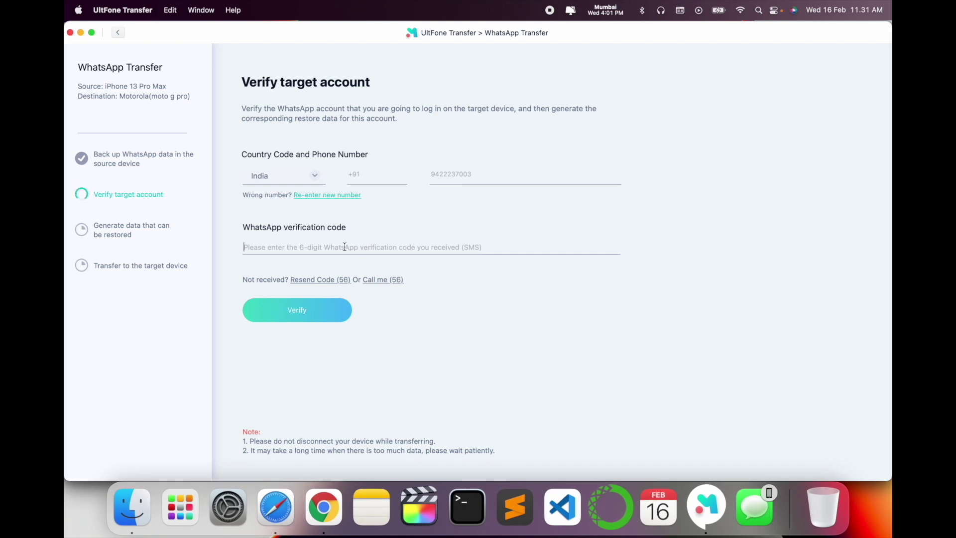
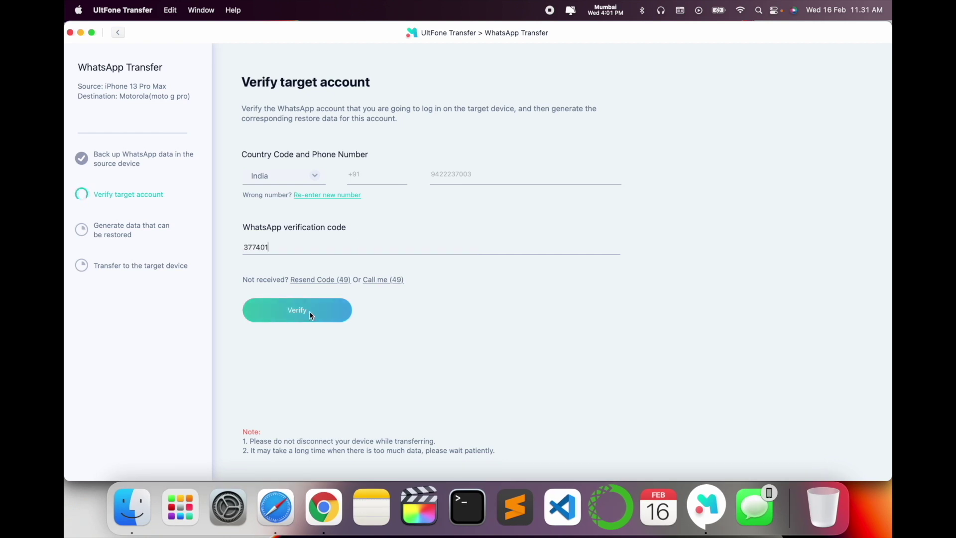
pyautogui.click(309, 311)
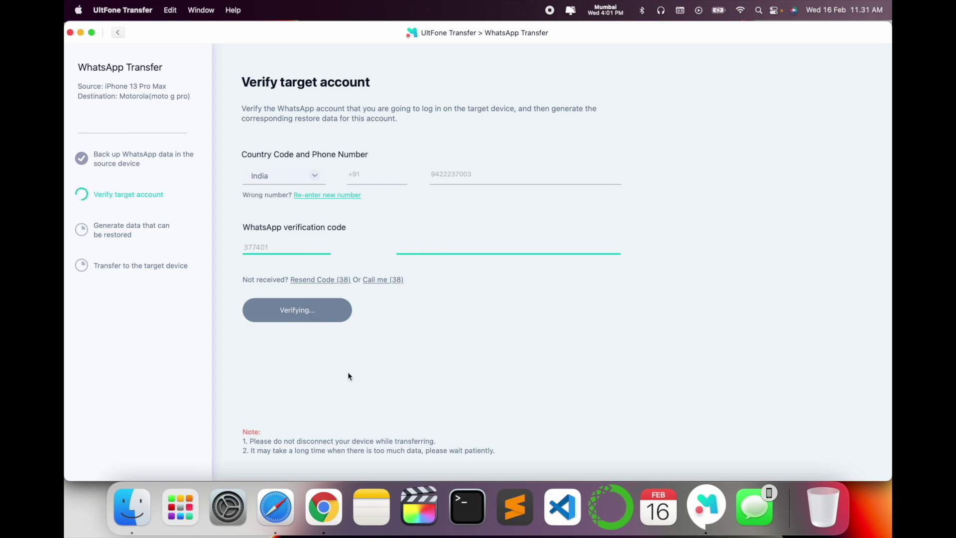